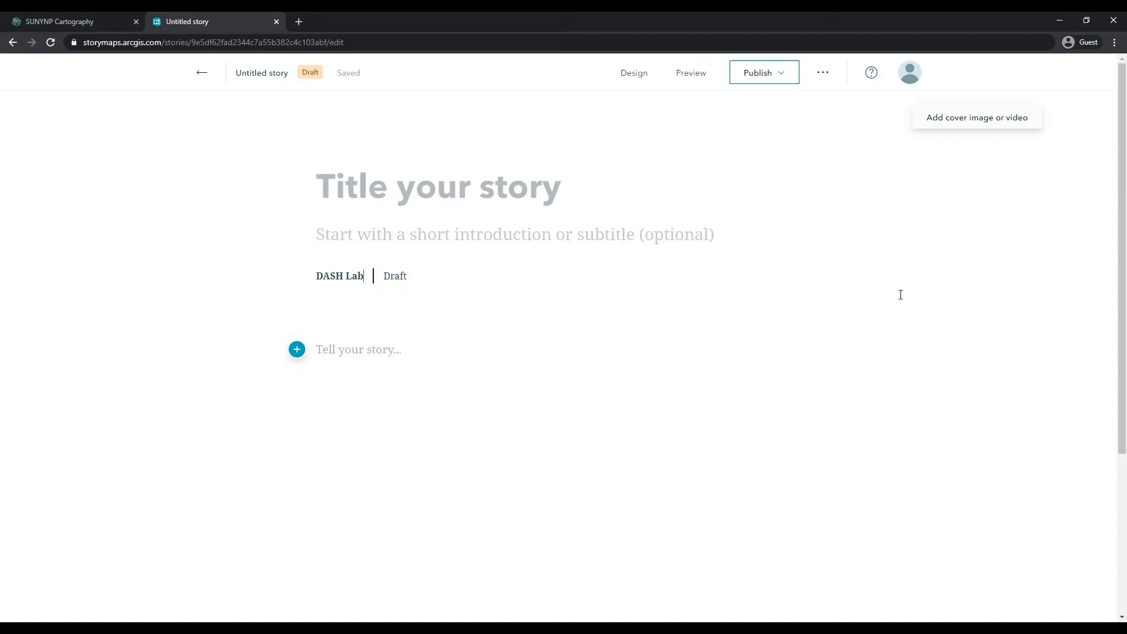
Step: Open theme management from the story's design settings and start creating a new theme
left_click(626, 74)
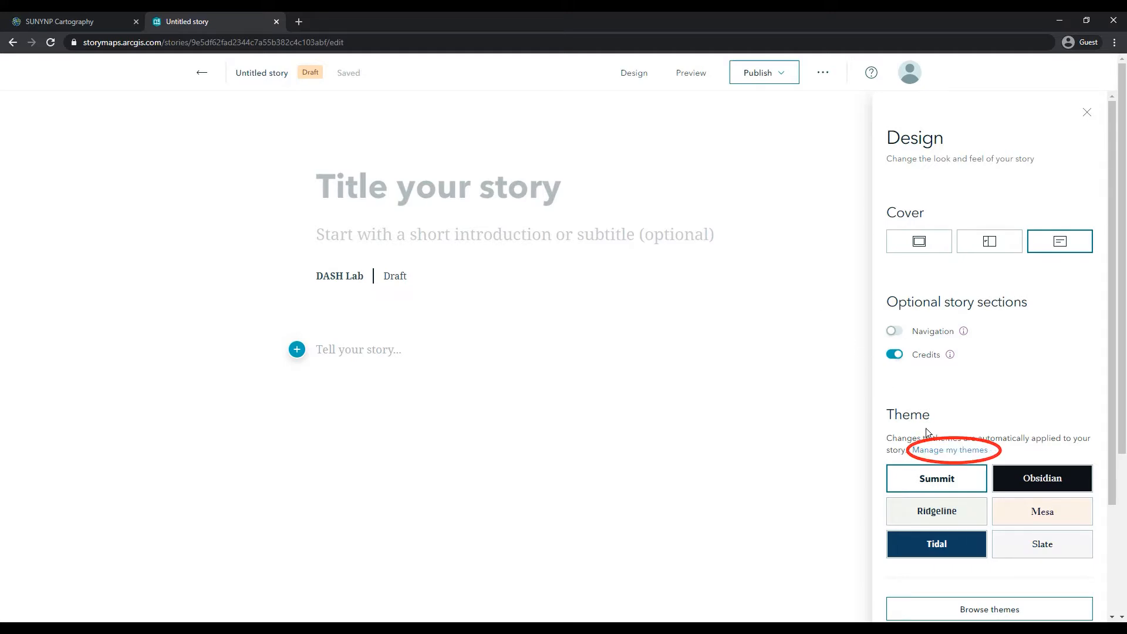
left_click(946, 451)
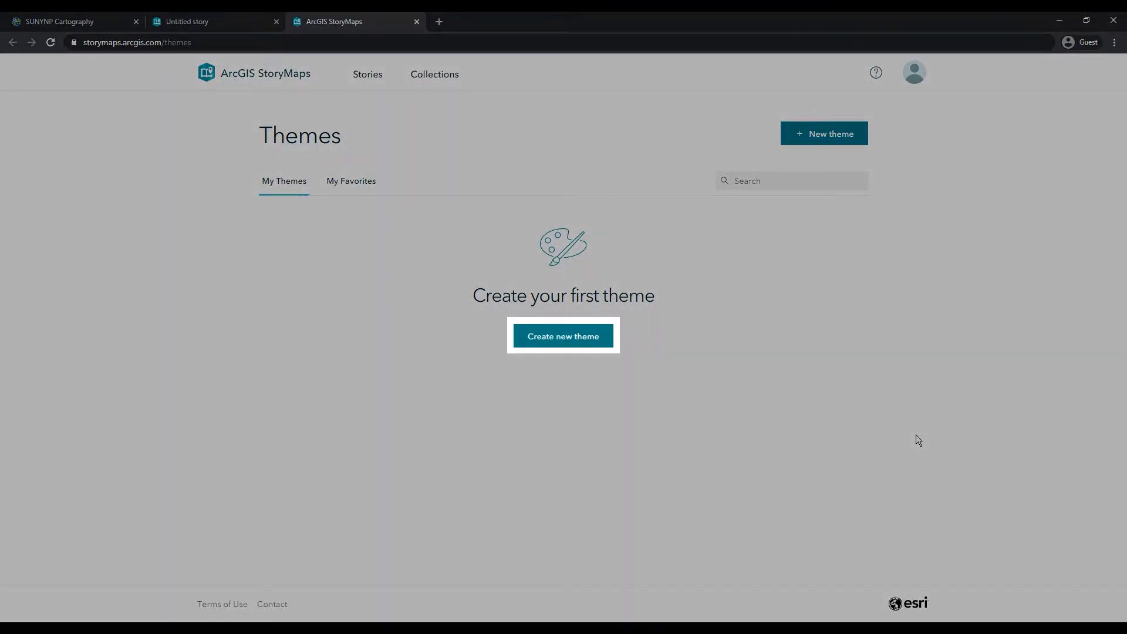
left_click(605, 346)
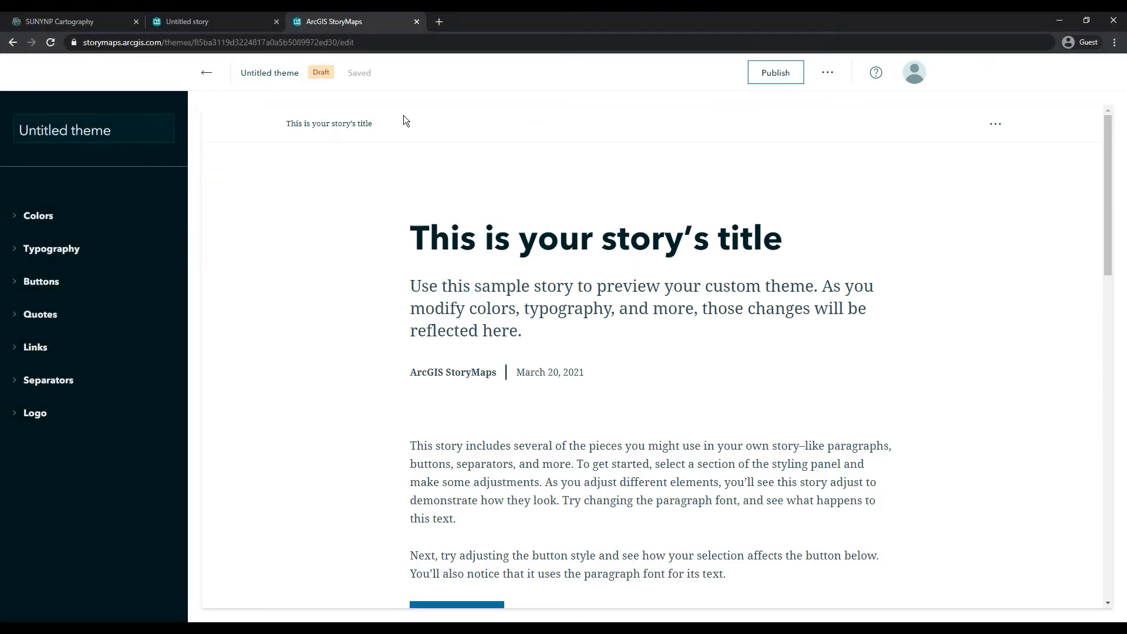
Step: Expand the Colors section and inspect the story background color picker
left_click(39, 217)
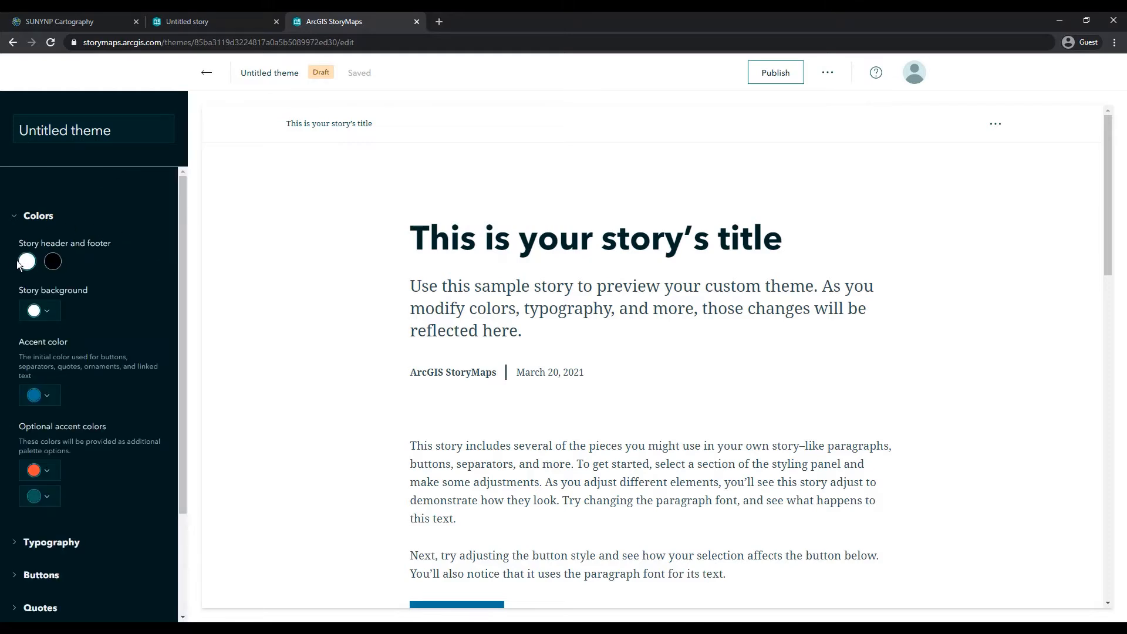
left_click(54, 314)
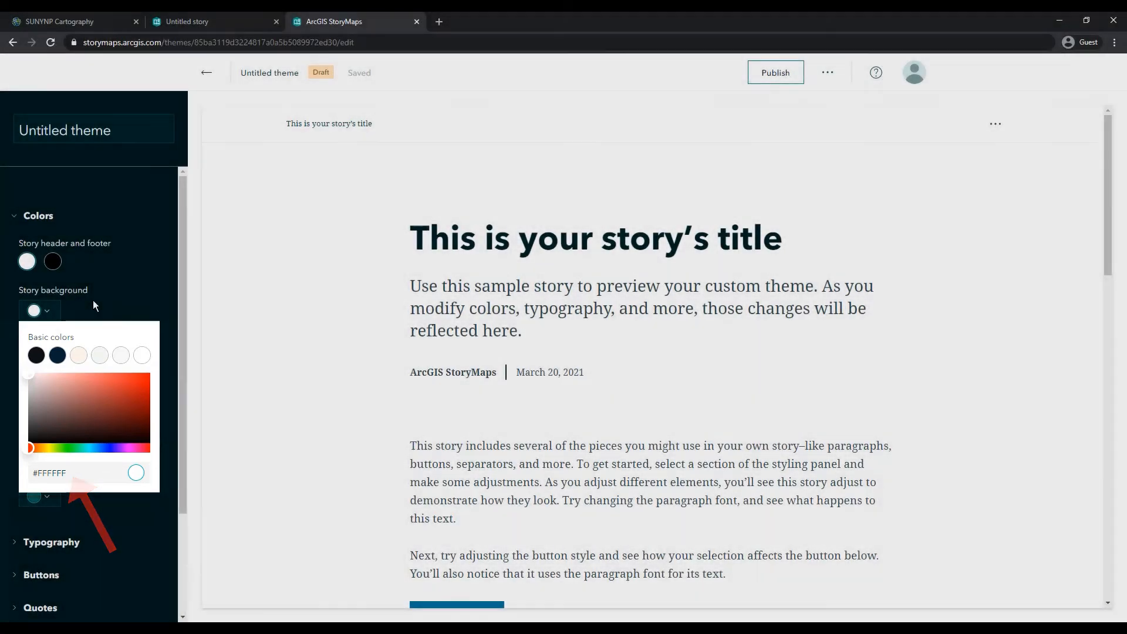
left_click(86, 304)
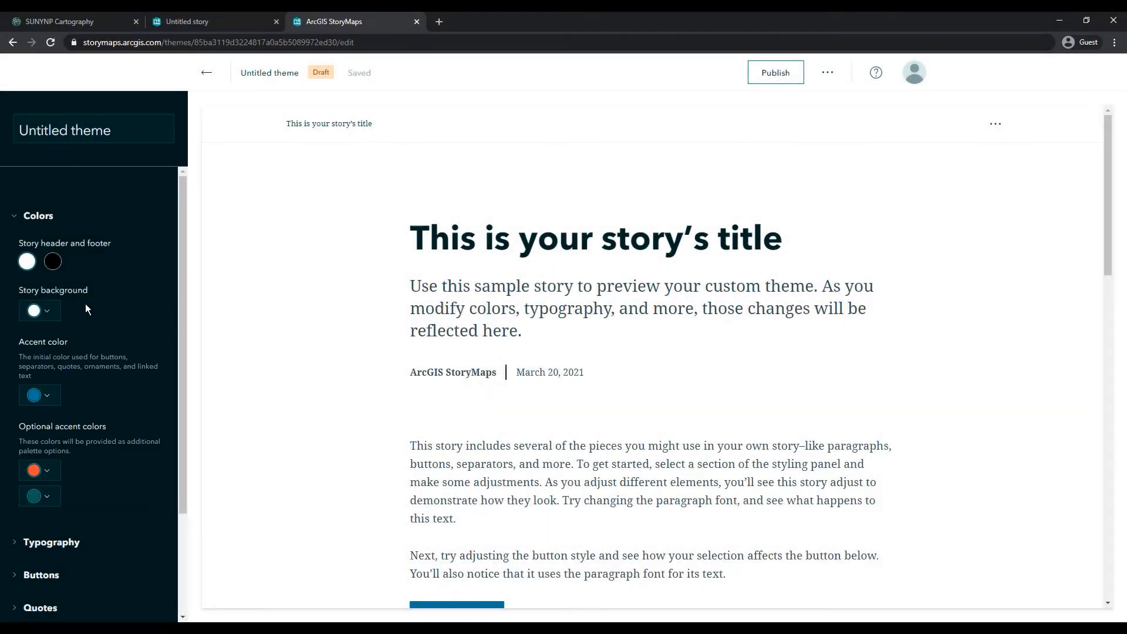
Step: Expand Typography and browse the title font list and the title heading color picker
left_click(52, 542)
scroll(99, 532, "down", 3)
scroll(111, 516, "down", 2)
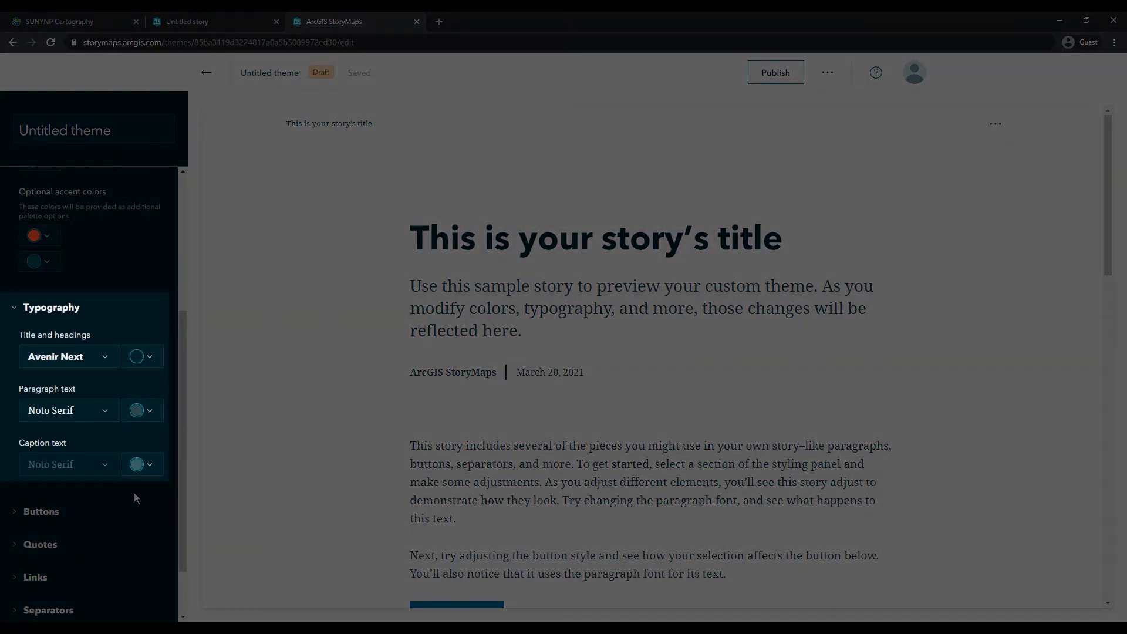
left_click(107, 358)
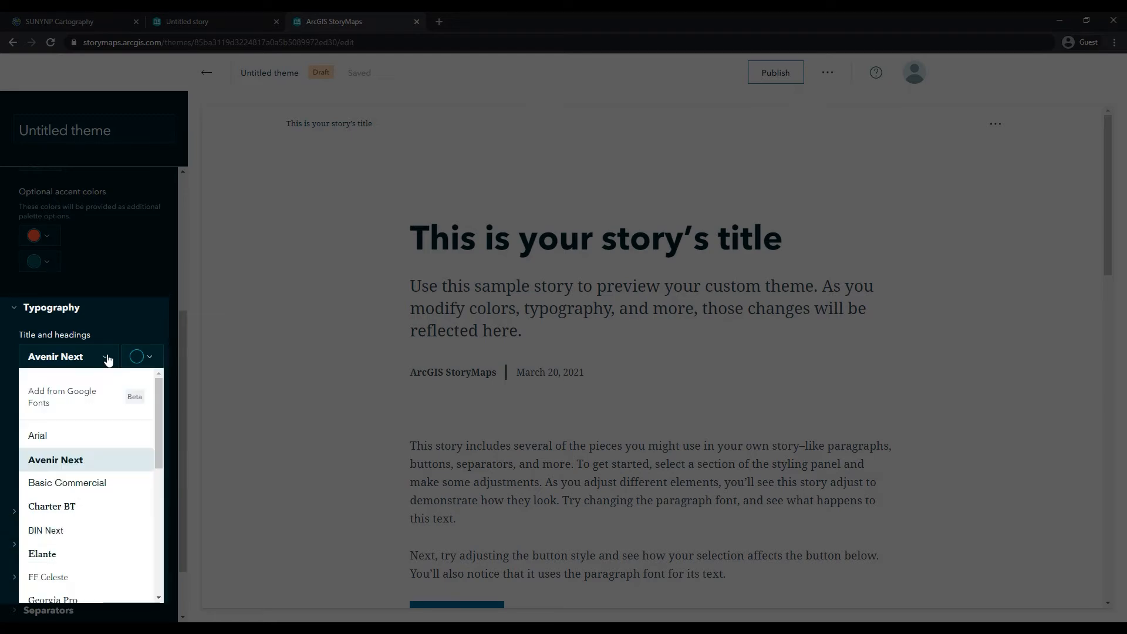
scroll(140, 450, "down", 5)
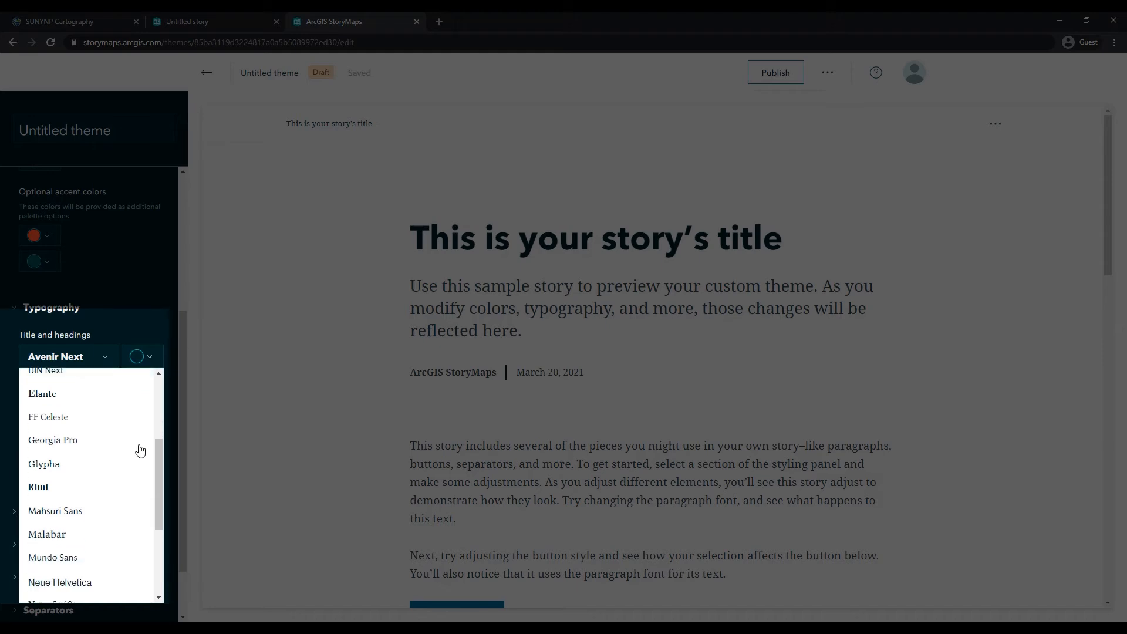
scroll(140, 450, "down", 2)
scroll(140, 450, "up", 7)
left_click(148, 358)
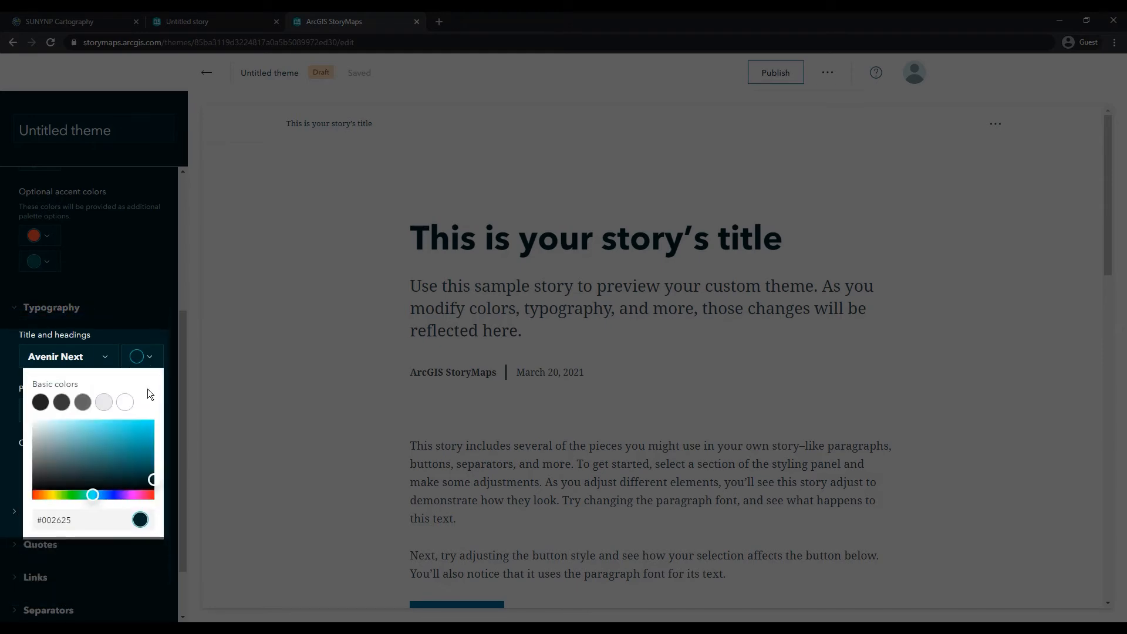
left_click(163, 326)
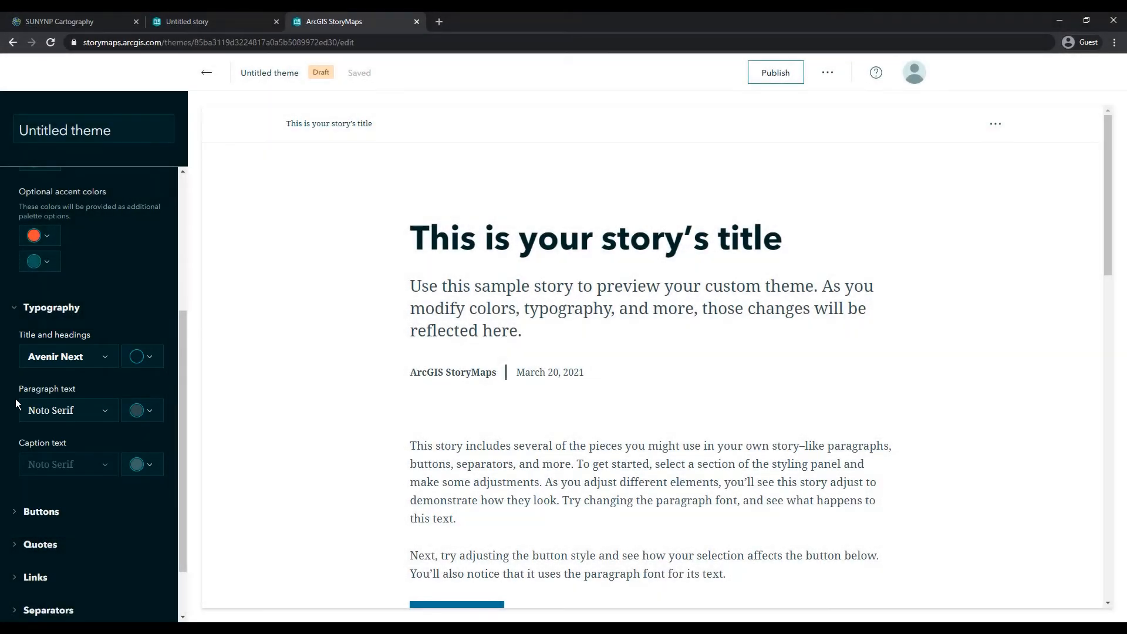
Step: Expand the Buttons section and set the button style to the rounded option
left_click(16, 508)
scroll(121, 473, "down", 3)
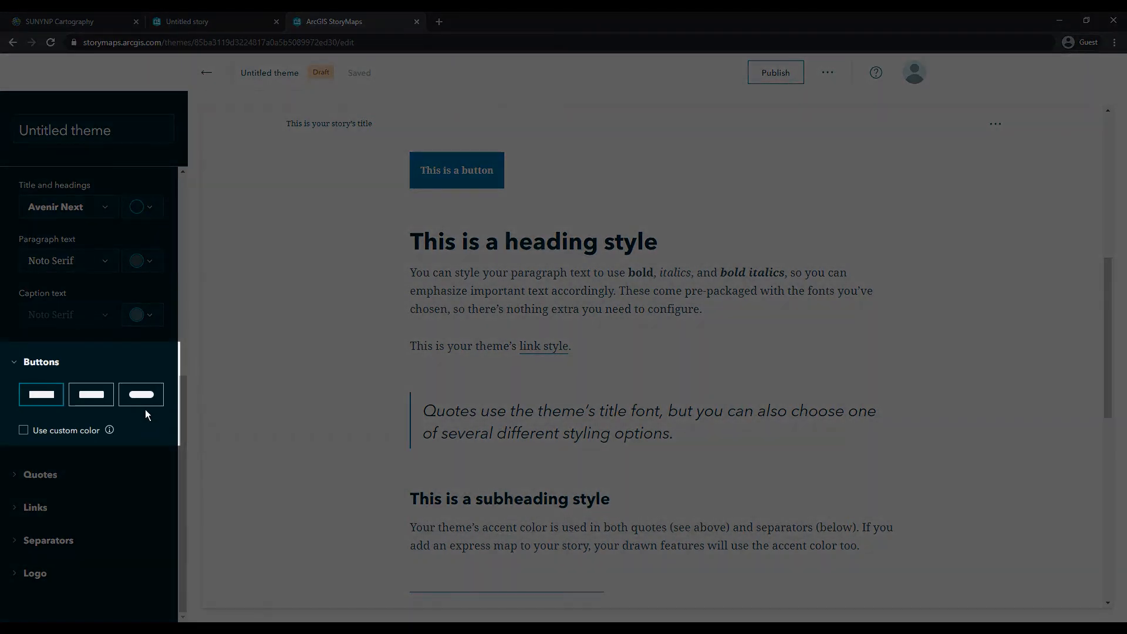
left_click(91, 405)
left_click(132, 404)
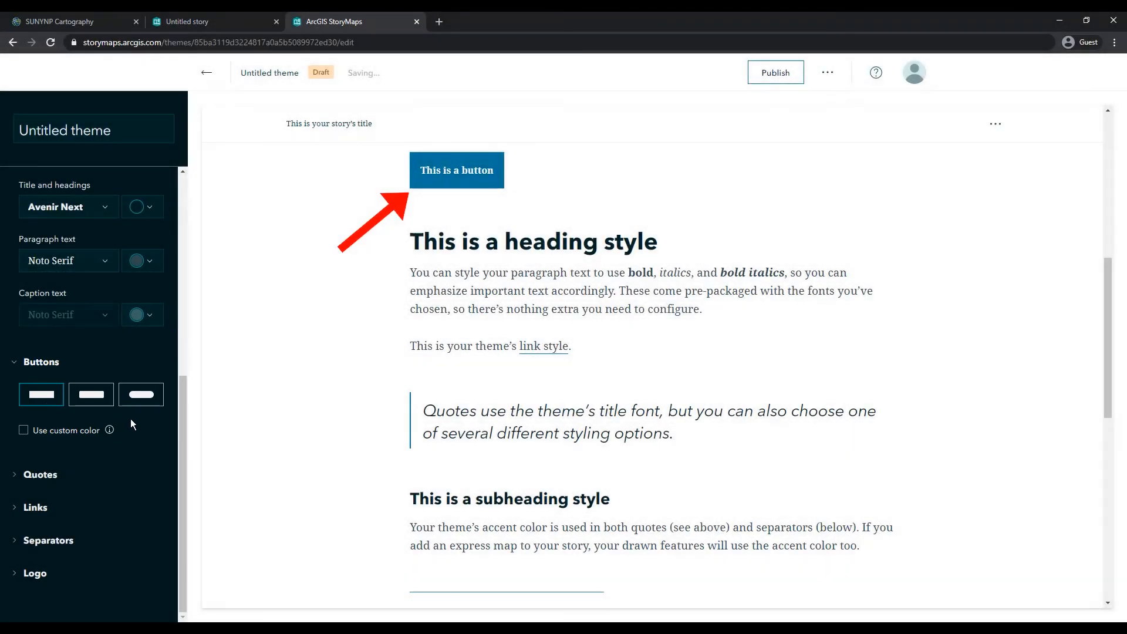
left_click(89, 402)
left_click(146, 397)
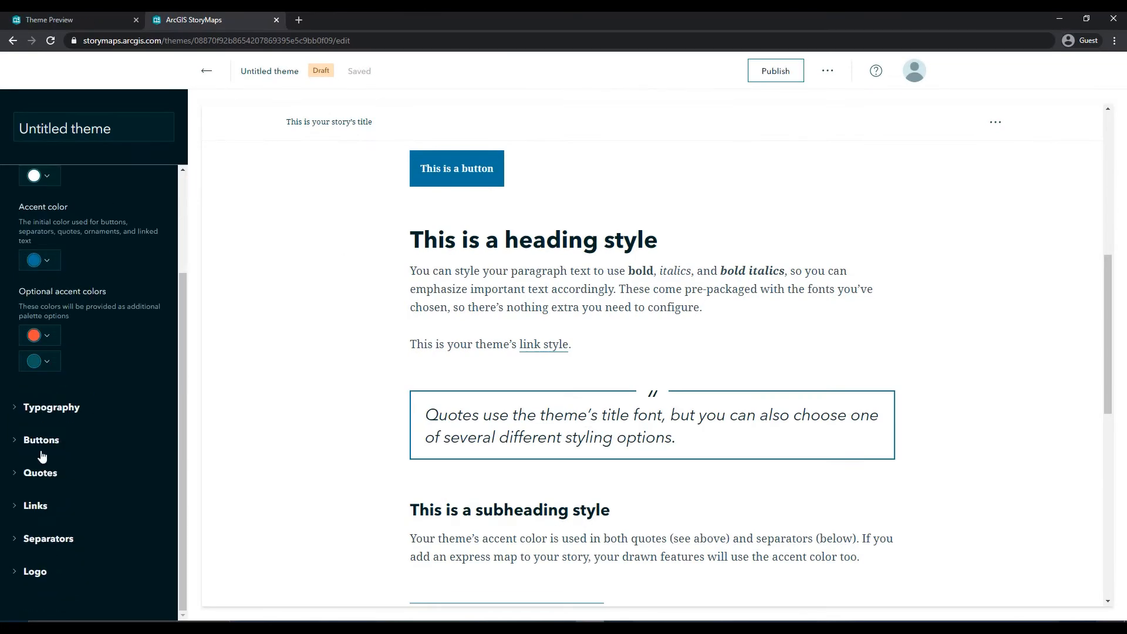
Step: Expand Quotes, enable a custom quote color and pick a red shade in the color picker
left_click(41, 472)
scroll(76, 460, "down", 2)
left_click(25, 462)
left_click(46, 486)
left_click_drag(94, 430, 25, 432)
left_click_drag(144, 360, 147, 348)
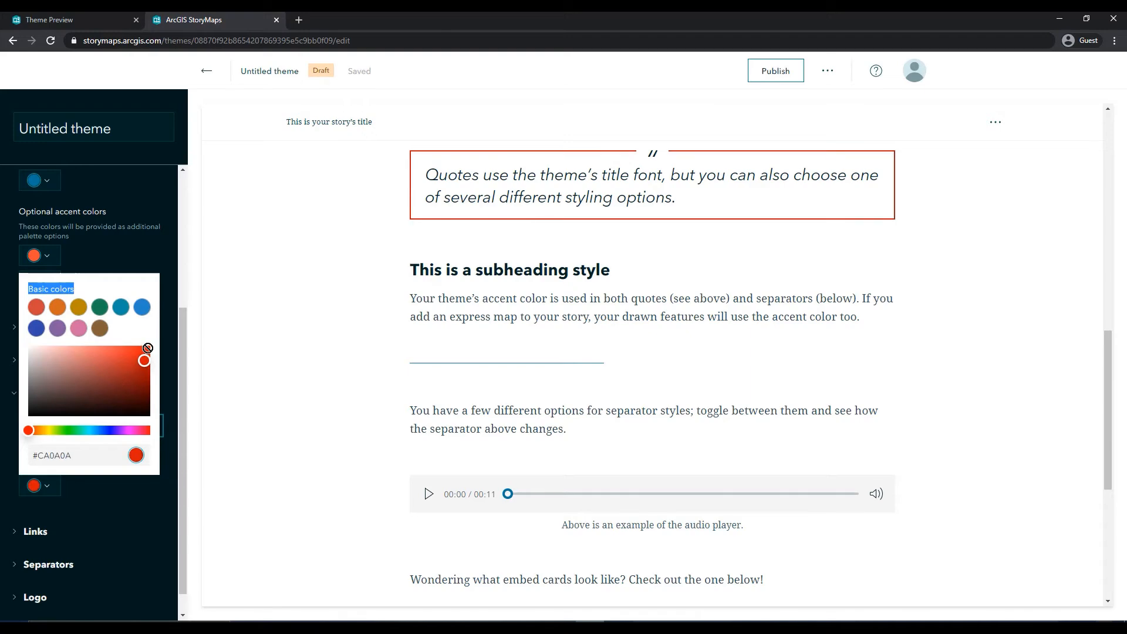
left_click(51, 491)
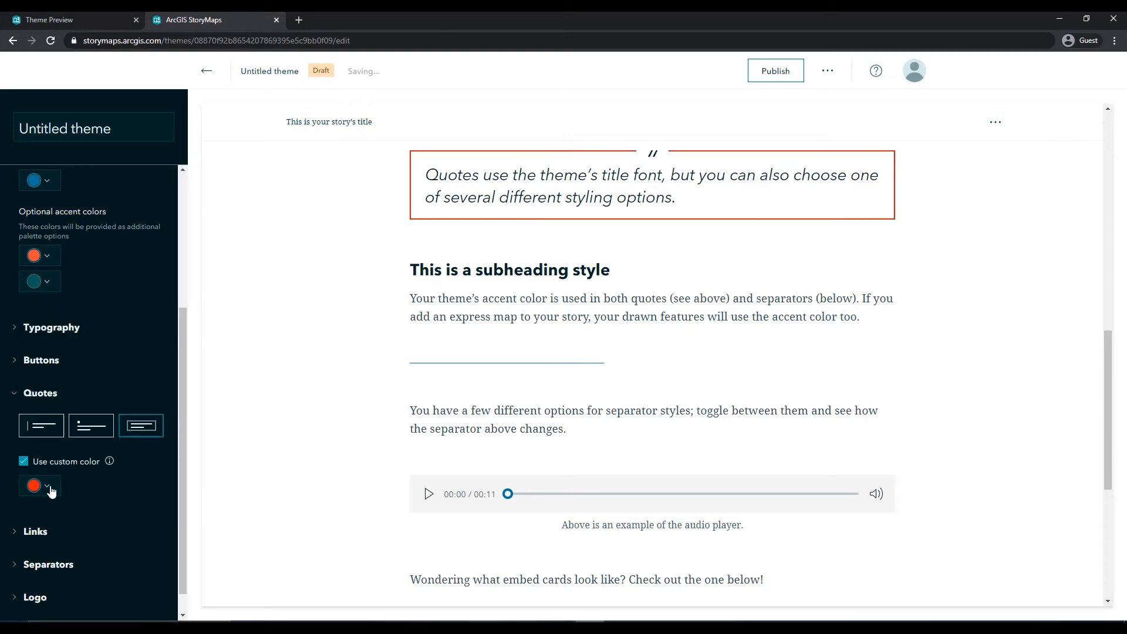
Step: Expand the Links and Separators sections and set the quote style to the boxed frame option
scroll(335, 458, "up", 5)
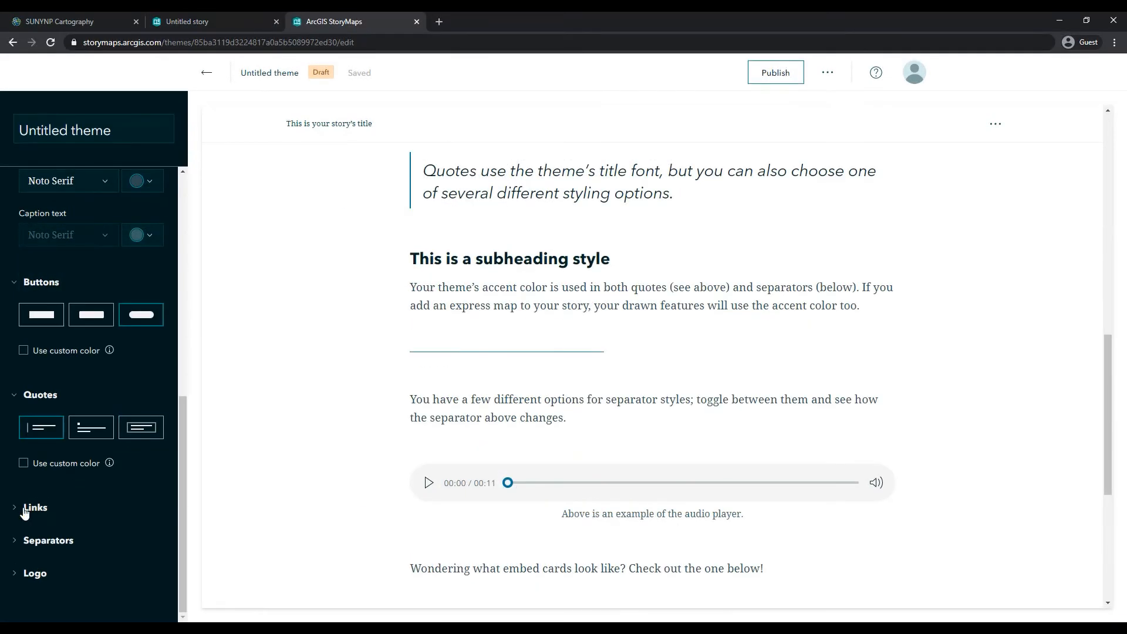
left_click(24, 509)
left_click(45, 541)
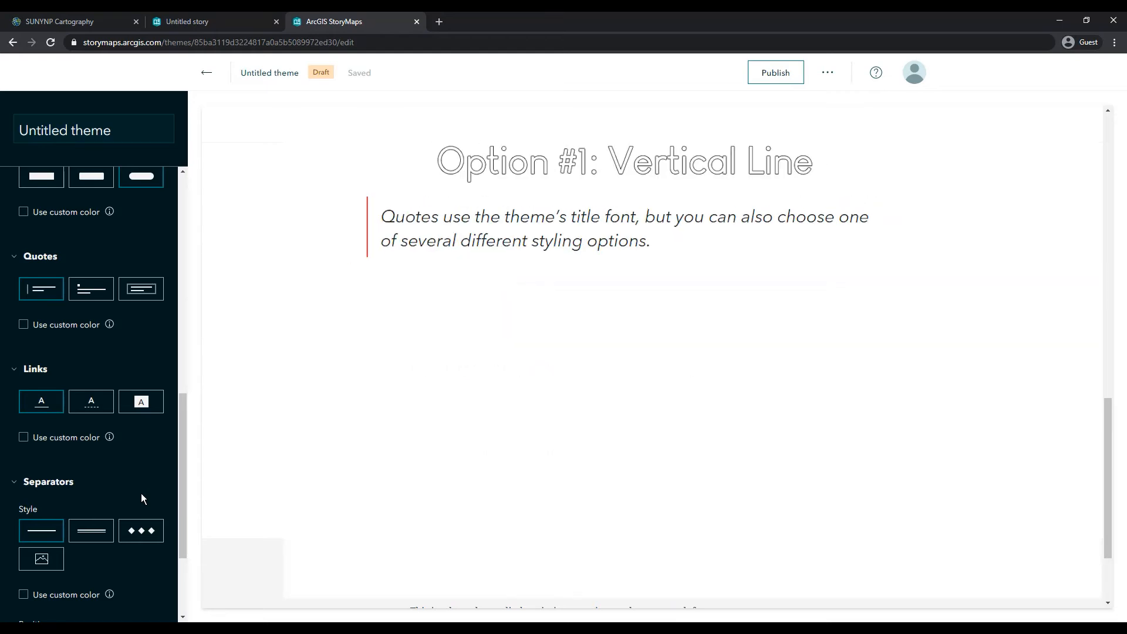
left_click(106, 300)
left_click(149, 294)
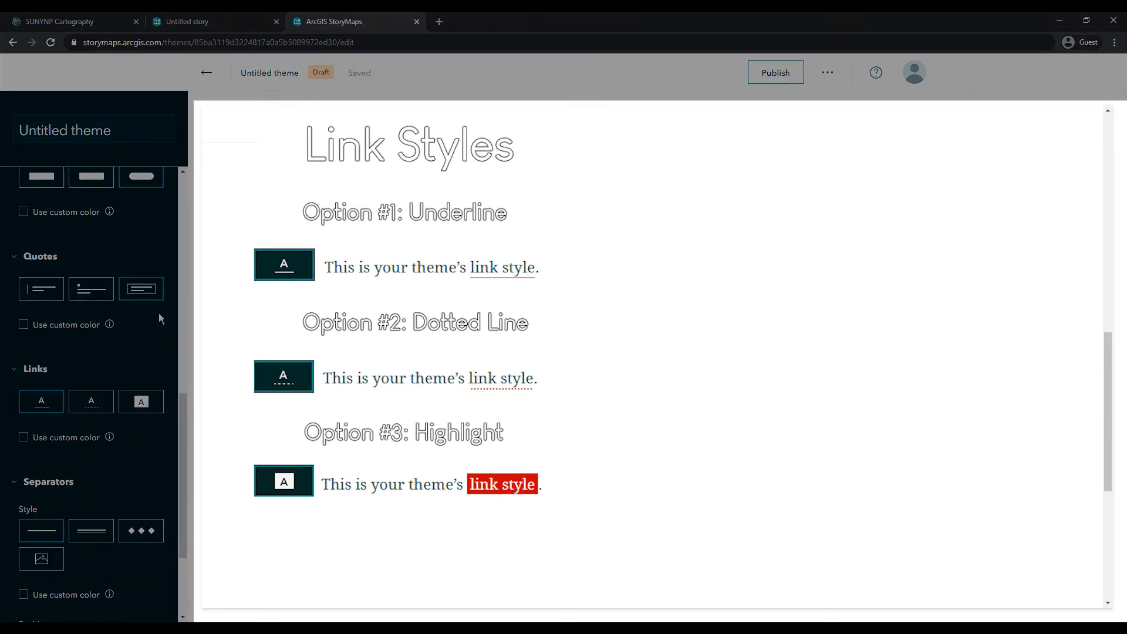
Step: Choose the underline link style and the rhombus separator style
left_click(88, 402)
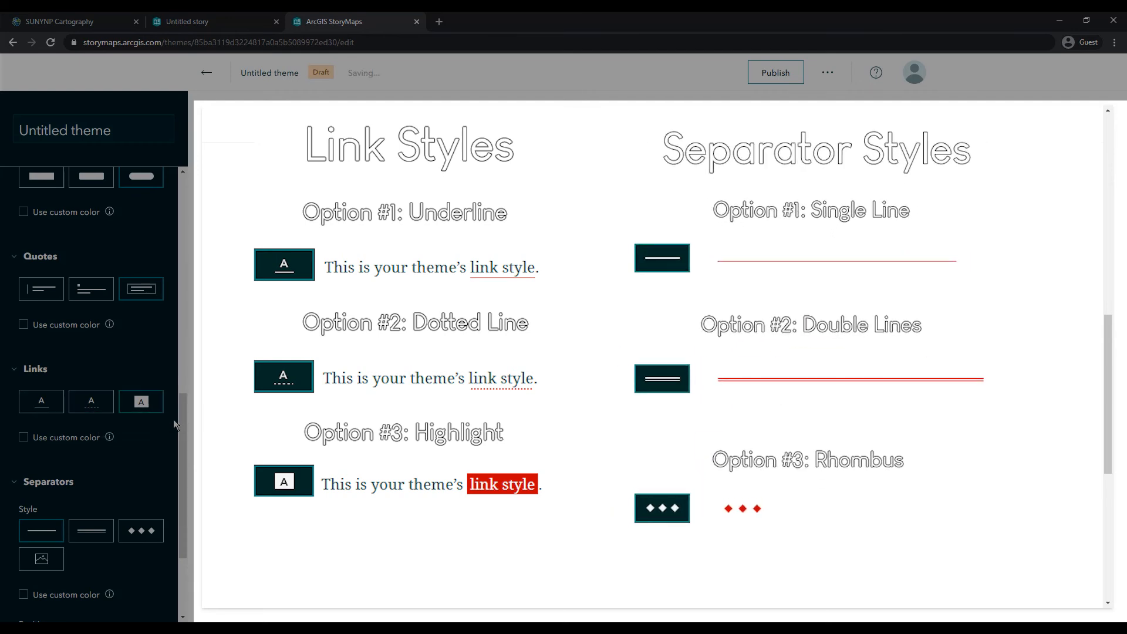
left_click(50, 411)
scroll(172, 477, "down", 2)
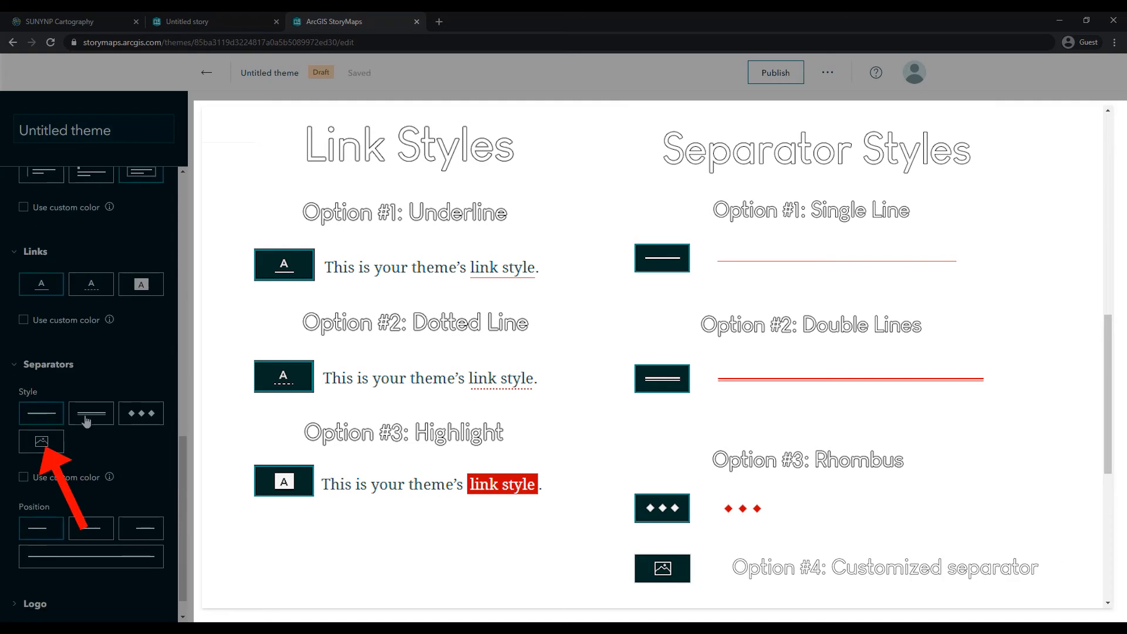
left_click(136, 417)
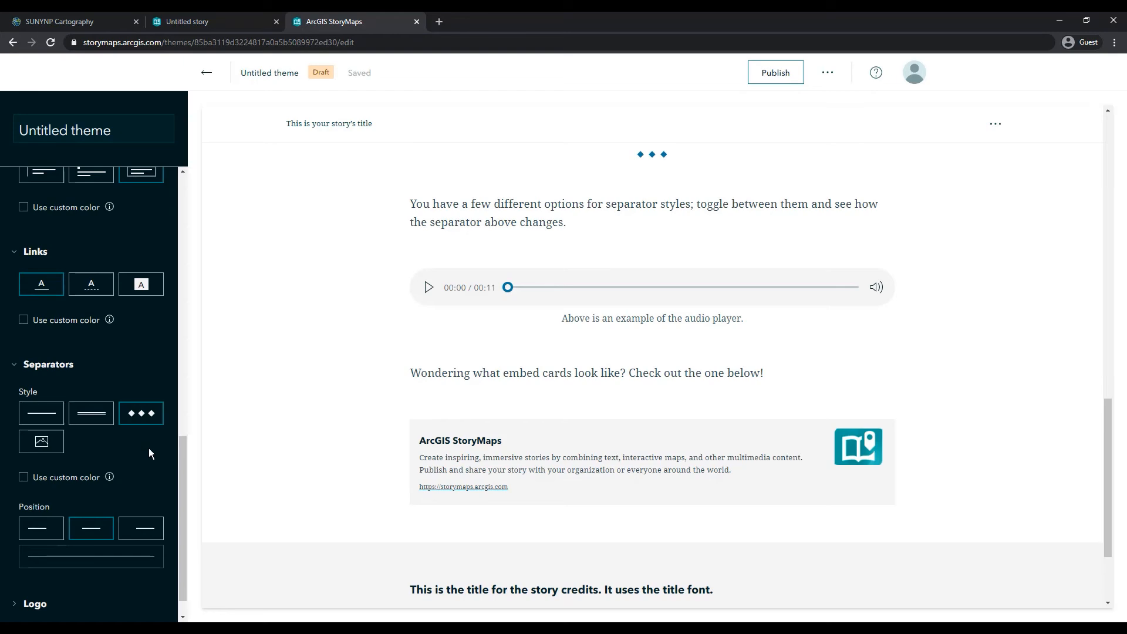
Step: Open the Logo section of the theme settings
scroll(149, 448, "down", 1)
left_click(36, 572)
scroll(162, 514, "down", 1)
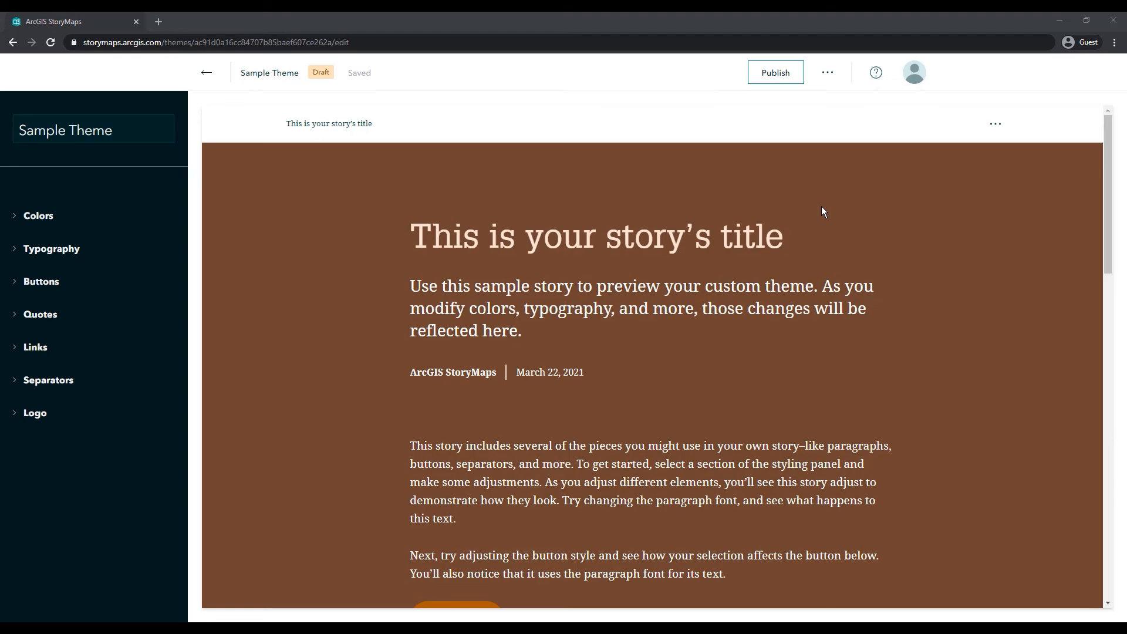
Step: Publish the Sample Theme and return to the stories list
left_click(775, 73)
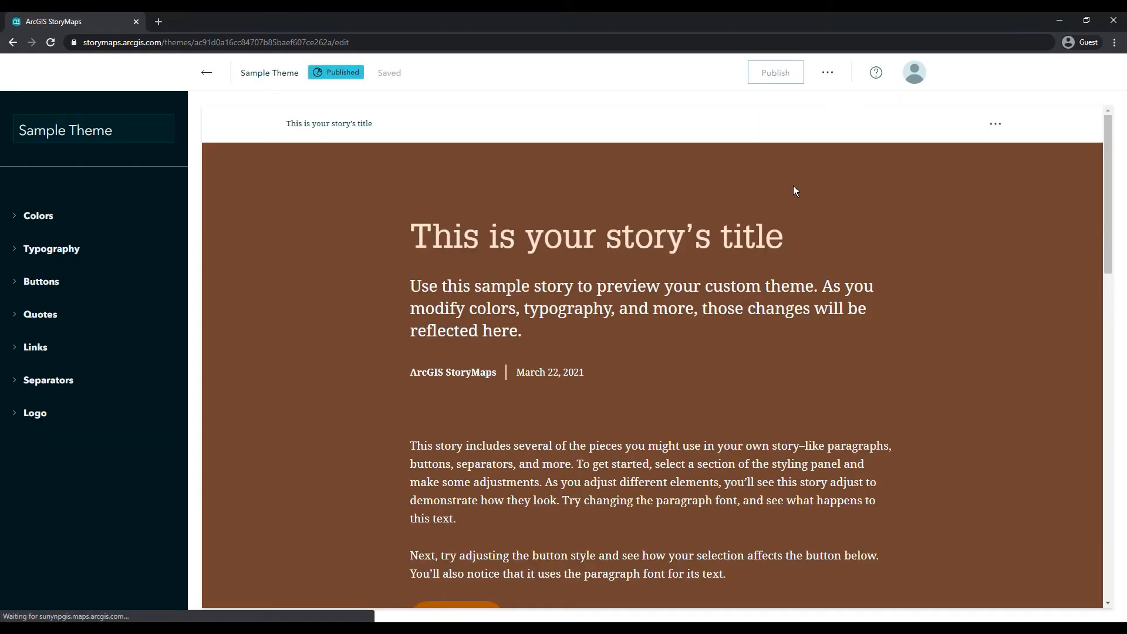
left_click(207, 72)
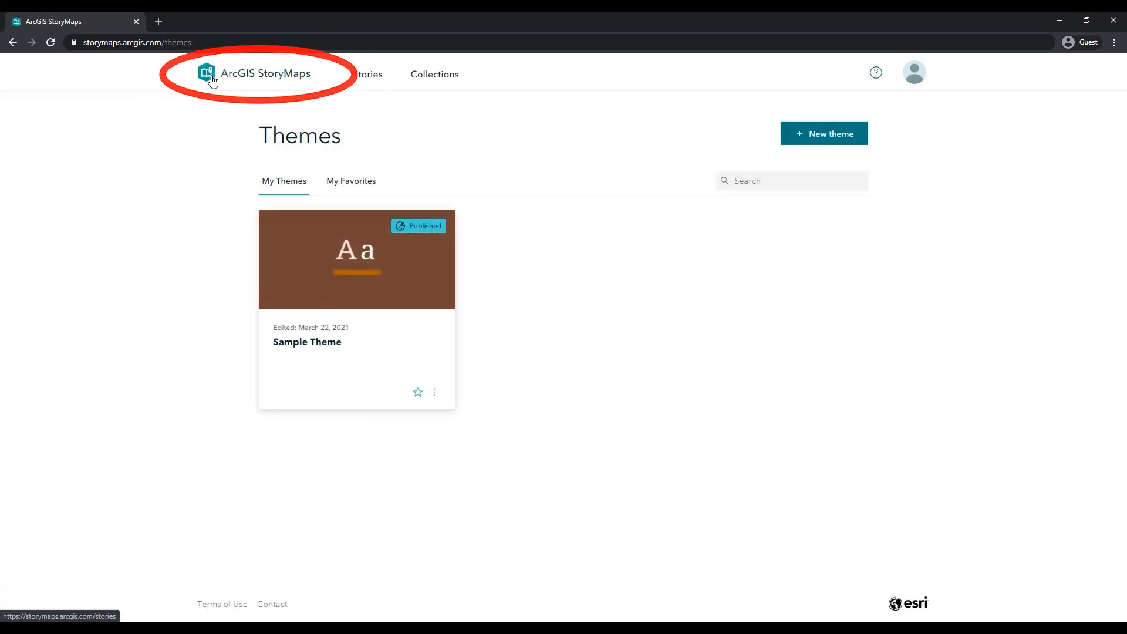
left_click(212, 80)
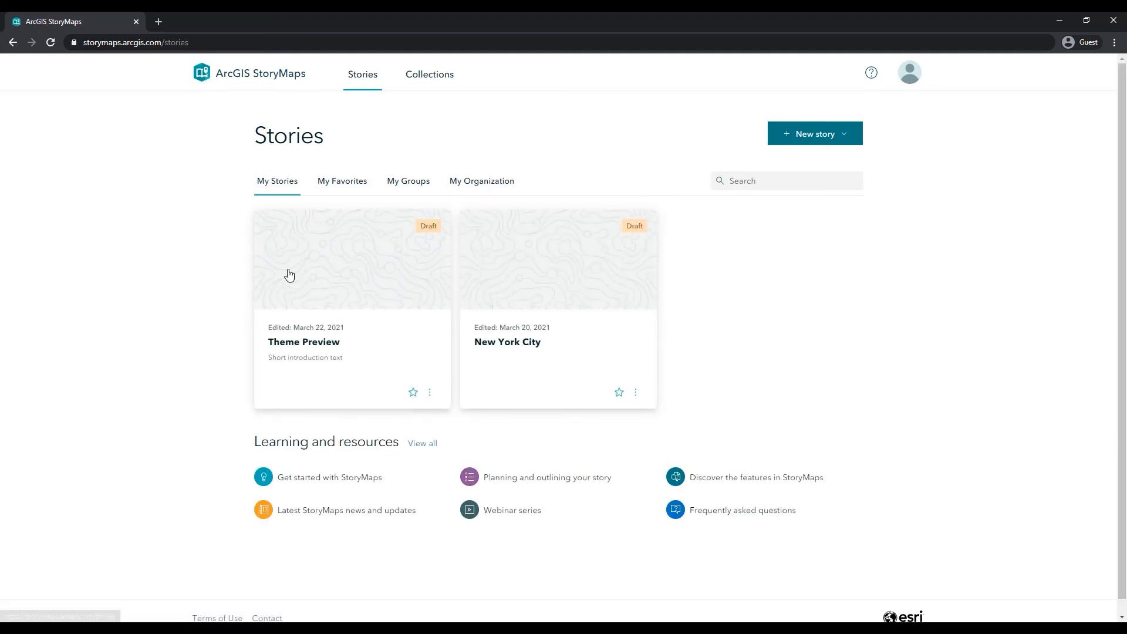
Step: Open the Theme Preview story and apply Sample Theme to it through Browse themes
left_click(328, 309)
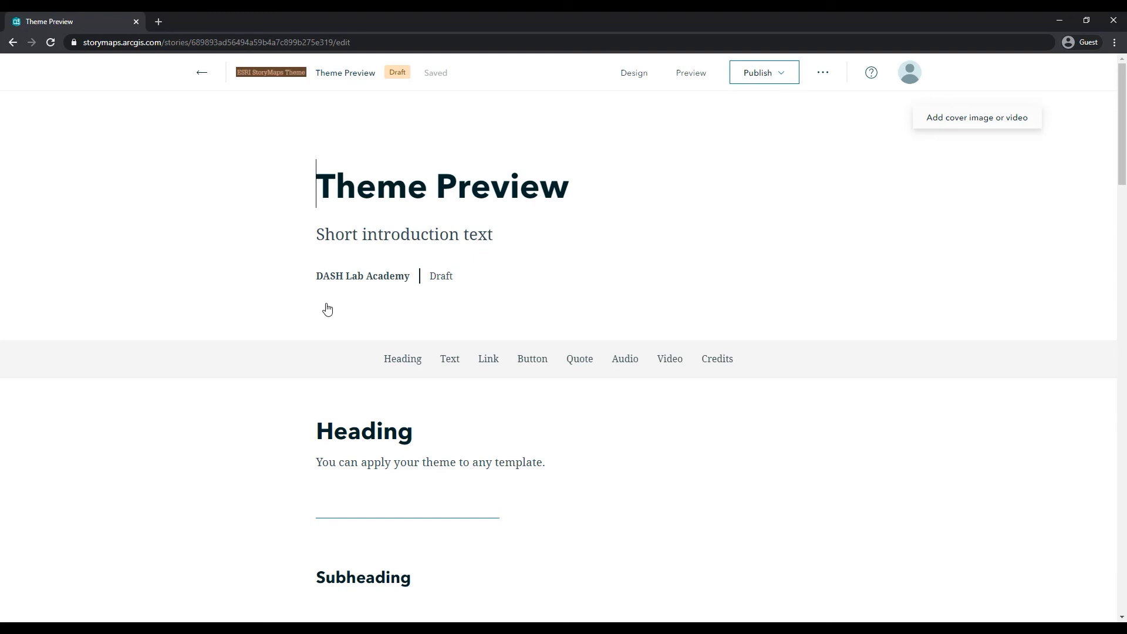
left_click(644, 84)
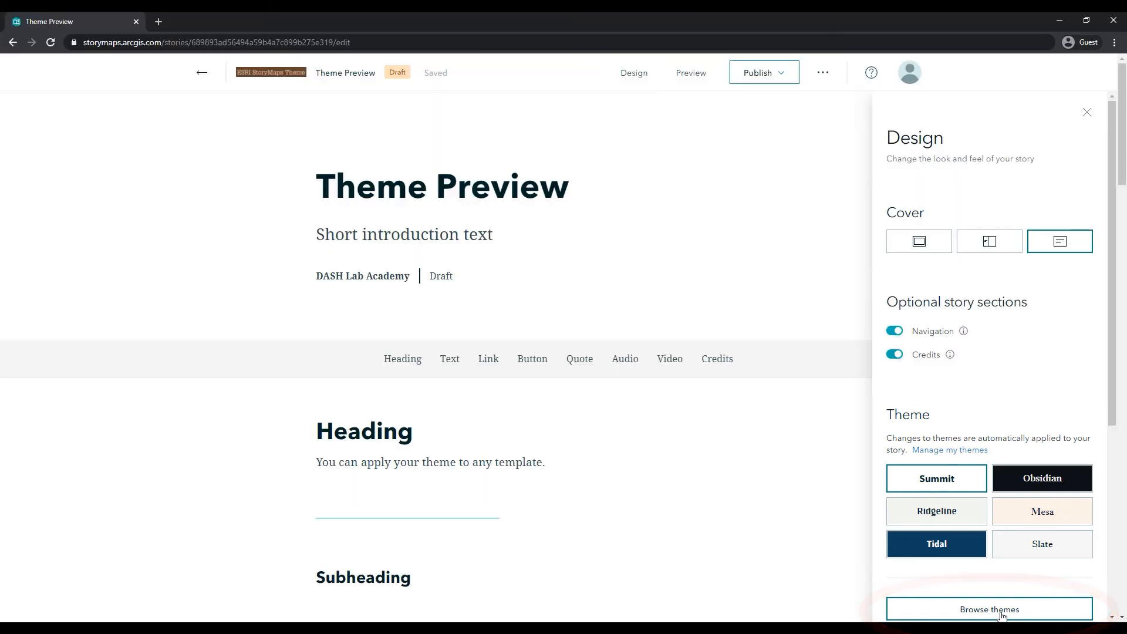
left_click(1001, 610)
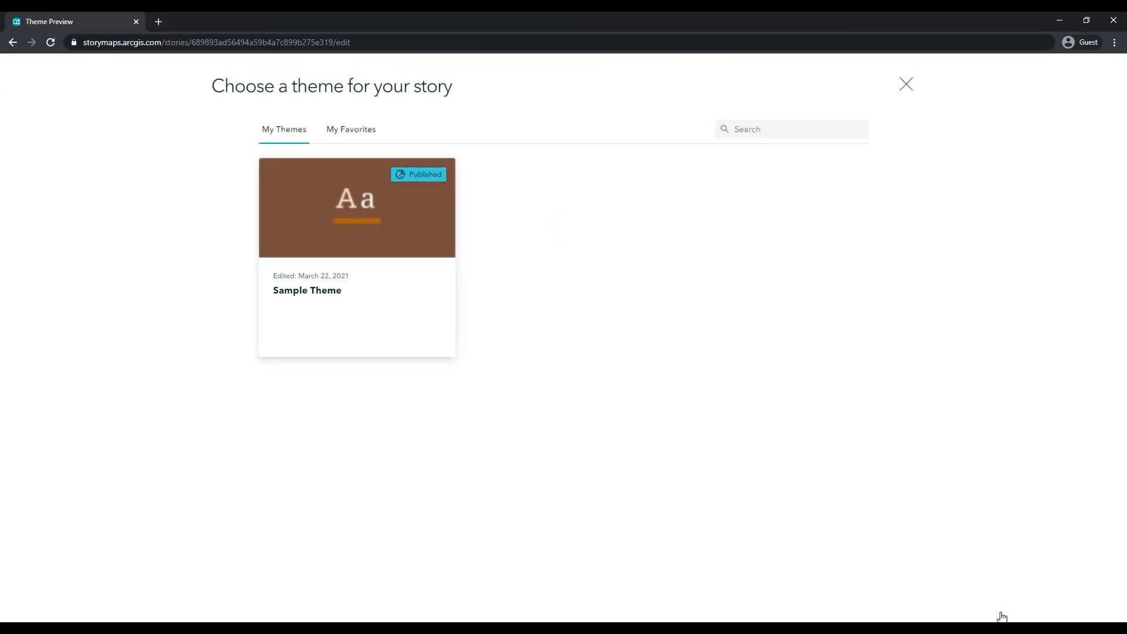
left_click(364, 328)
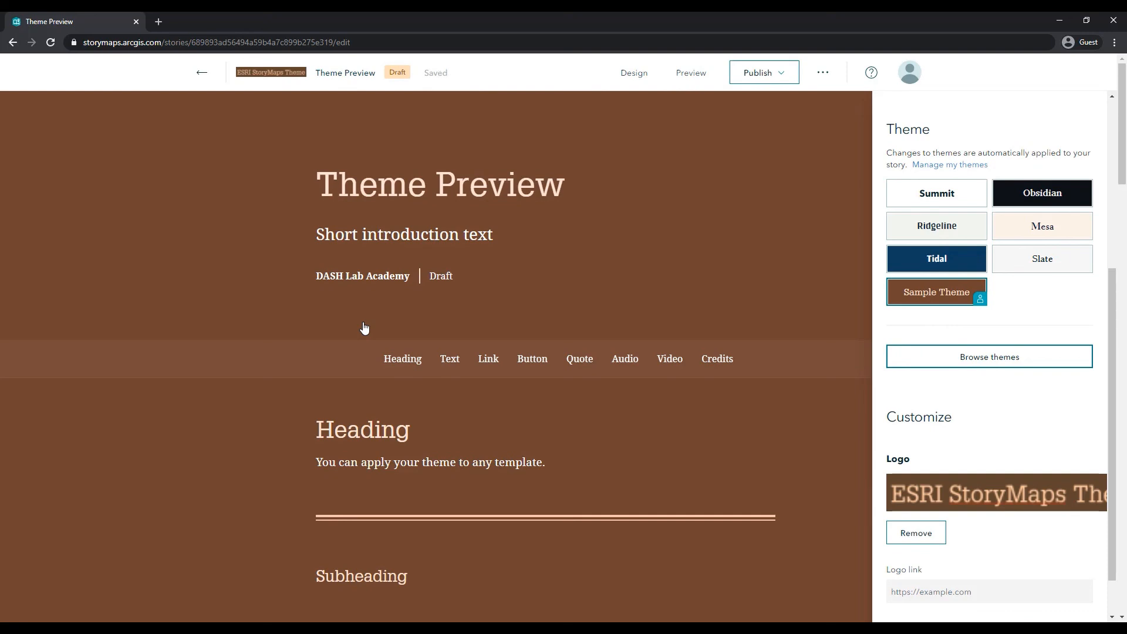
left_click(641, 80)
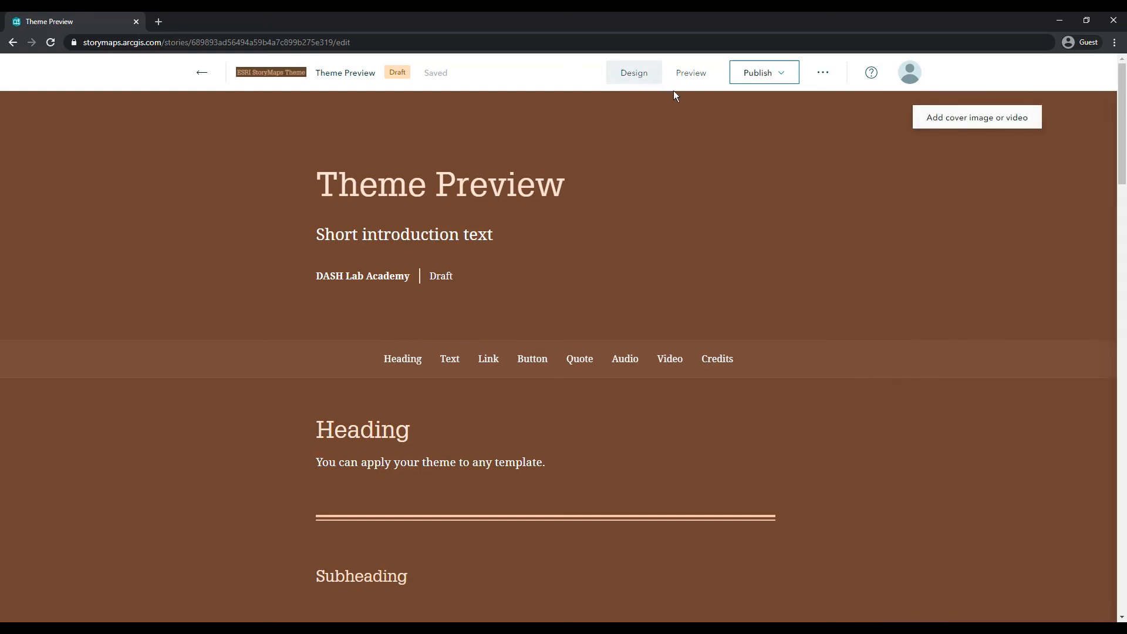
Step: Scroll through the story to review how the applied theme looks
scroll(900, 287, "down", 7)
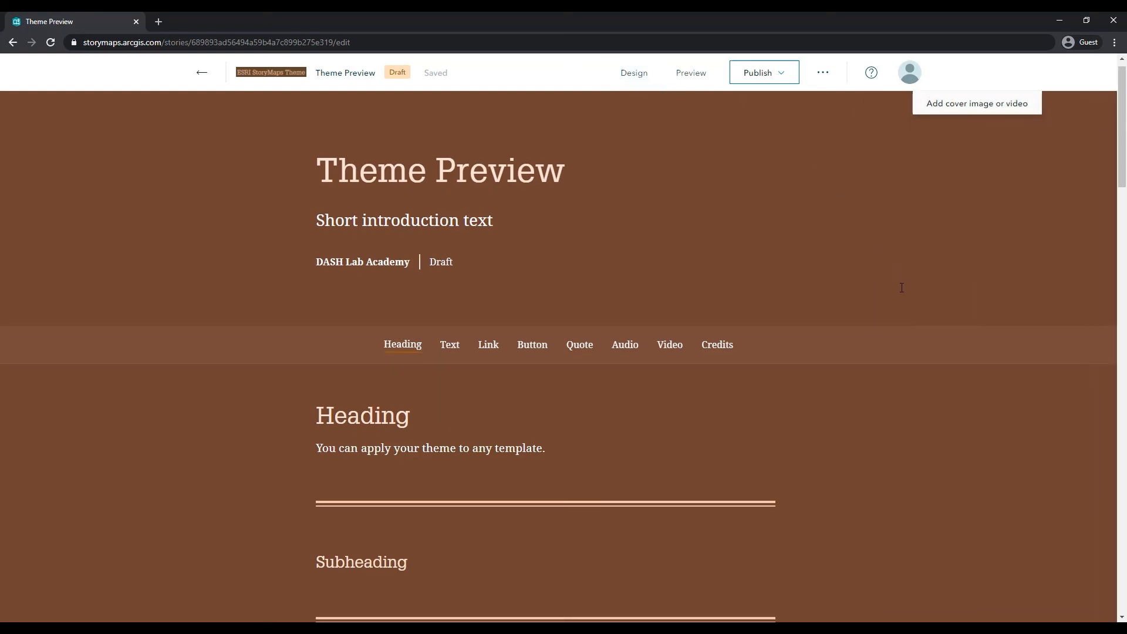
scroll(900, 287, "down", 8)
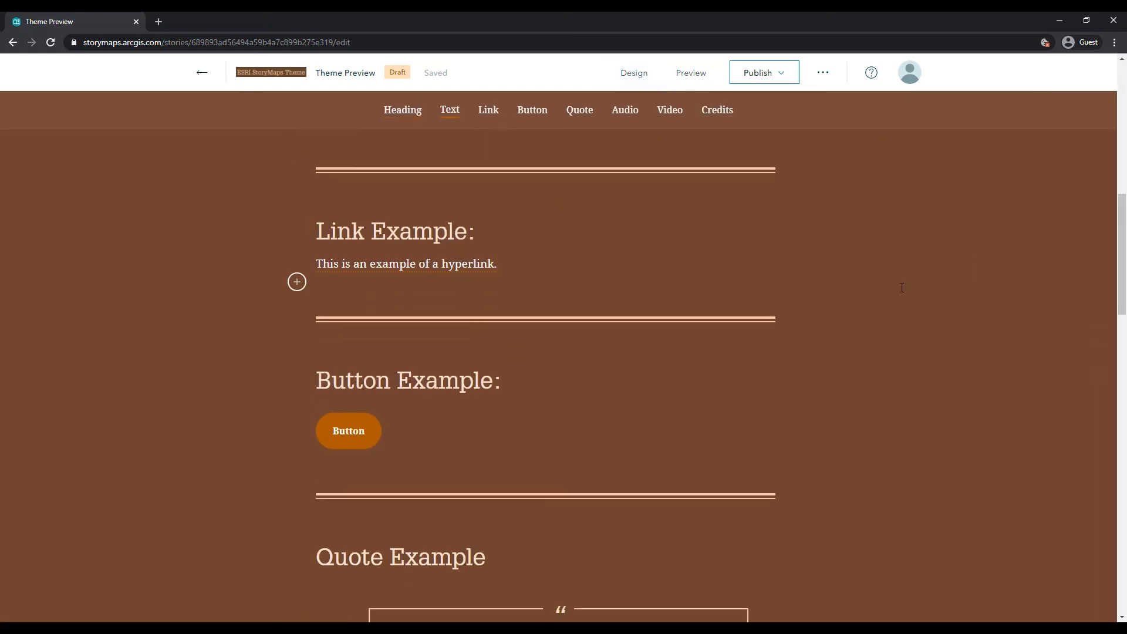
scroll(902, 287, "down", 10)
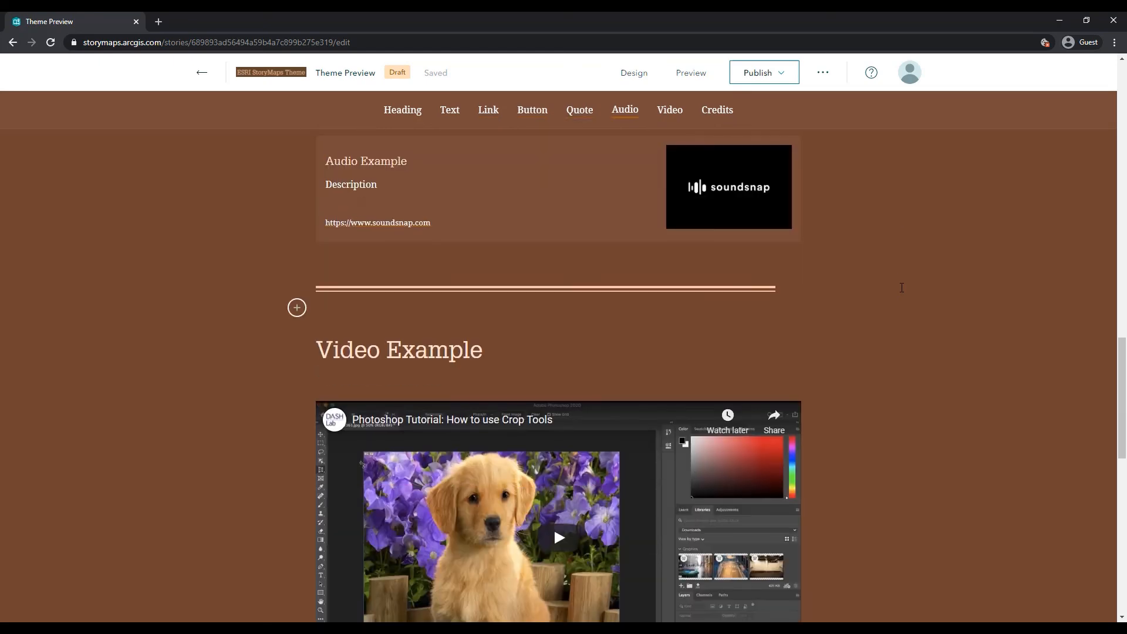
scroll(901, 288, "down", 5)
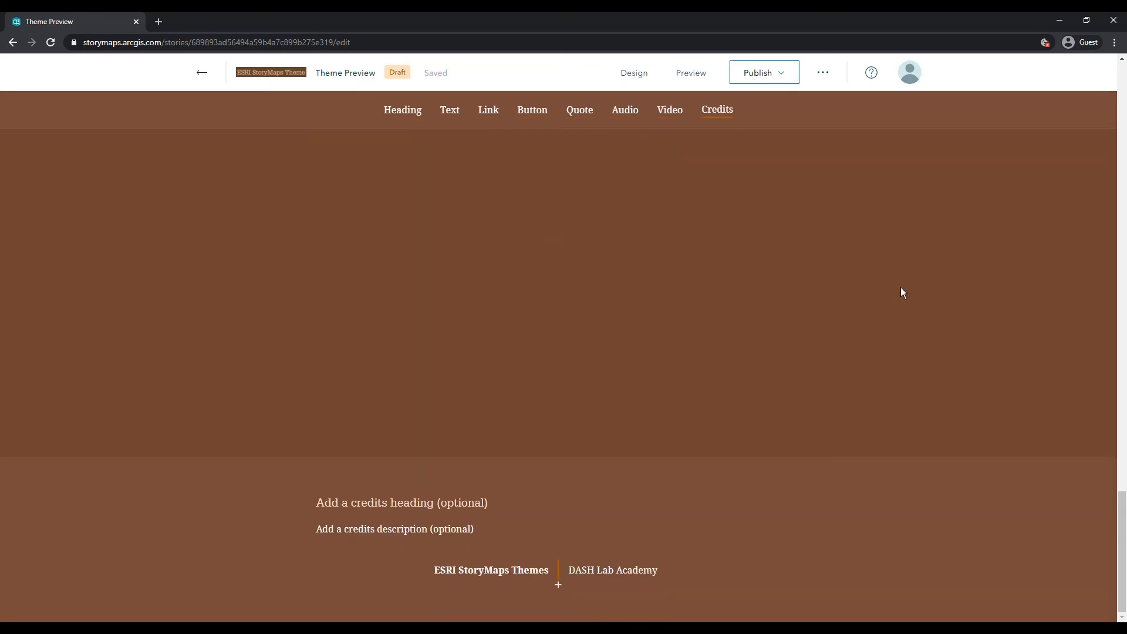